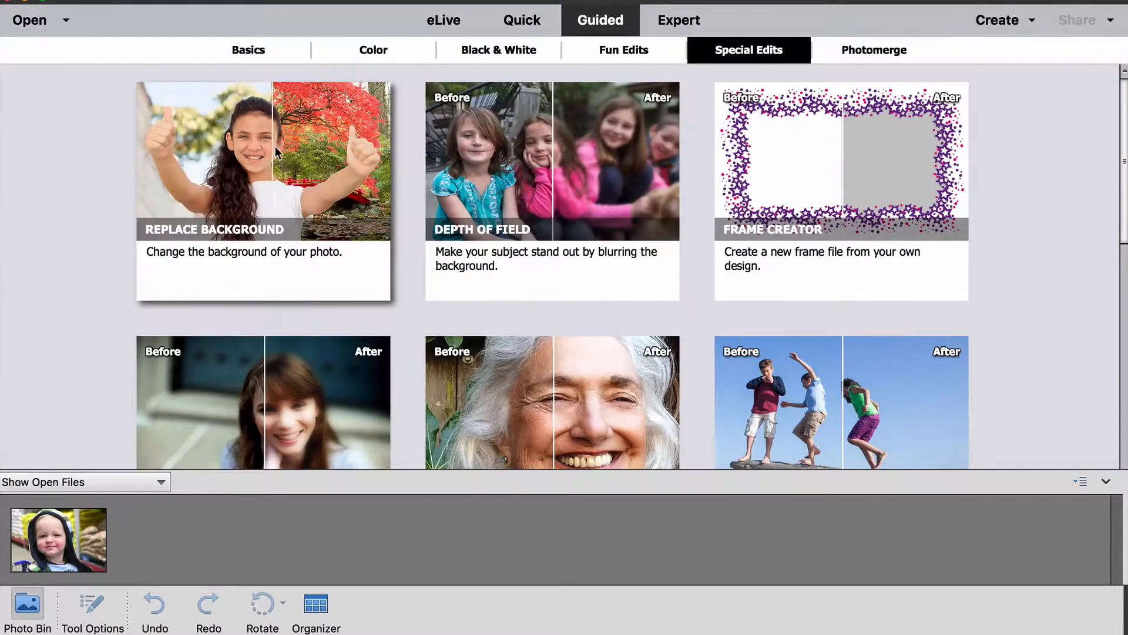
Start the Replace Background guided edit and auto-select the child by drawing a rectangle around the whole figure.
{"action": "left_click", "coordinate": [206, 139]}
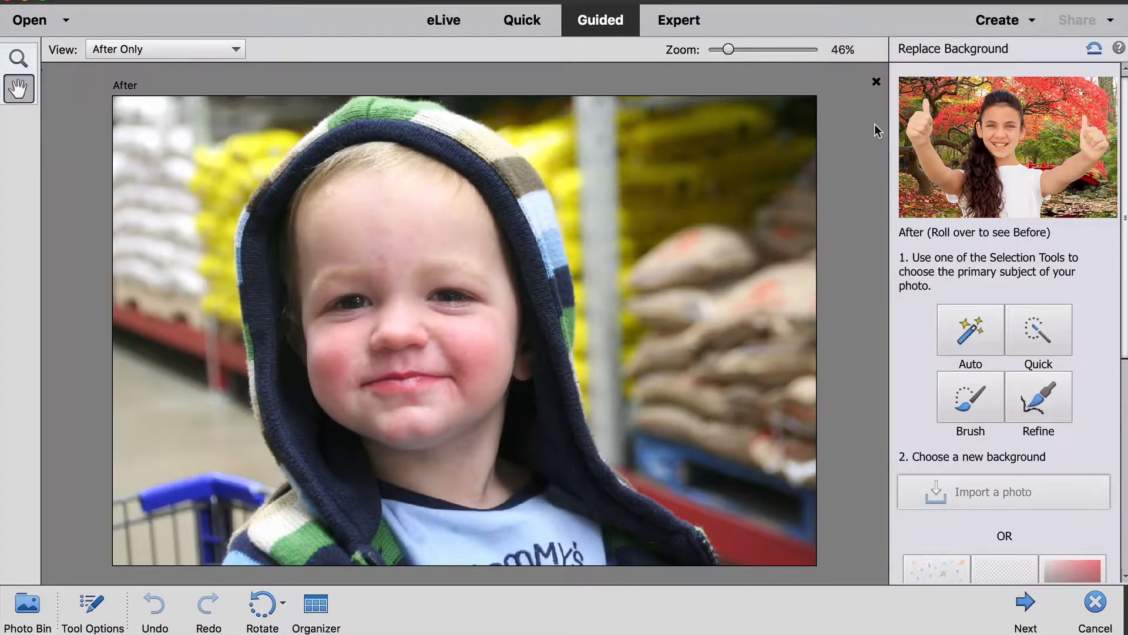
{"action": "mouse_move", "coordinate": [926, 106]}
{"action": "left_click", "coordinate": [968, 327]}
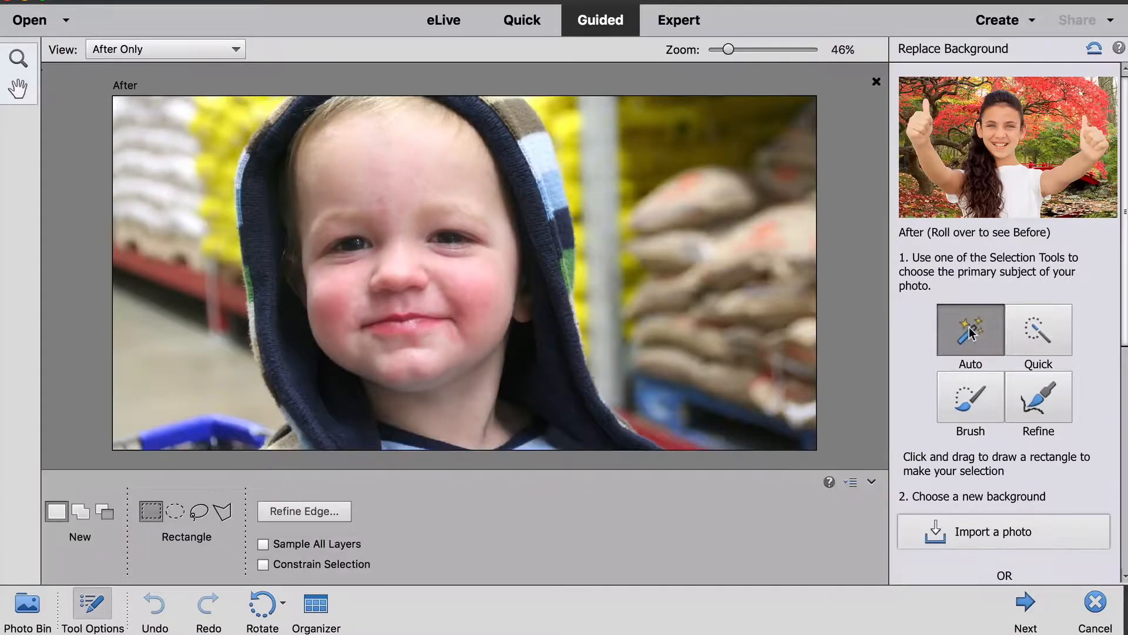
{"action": "key", "text": "super+minus"}
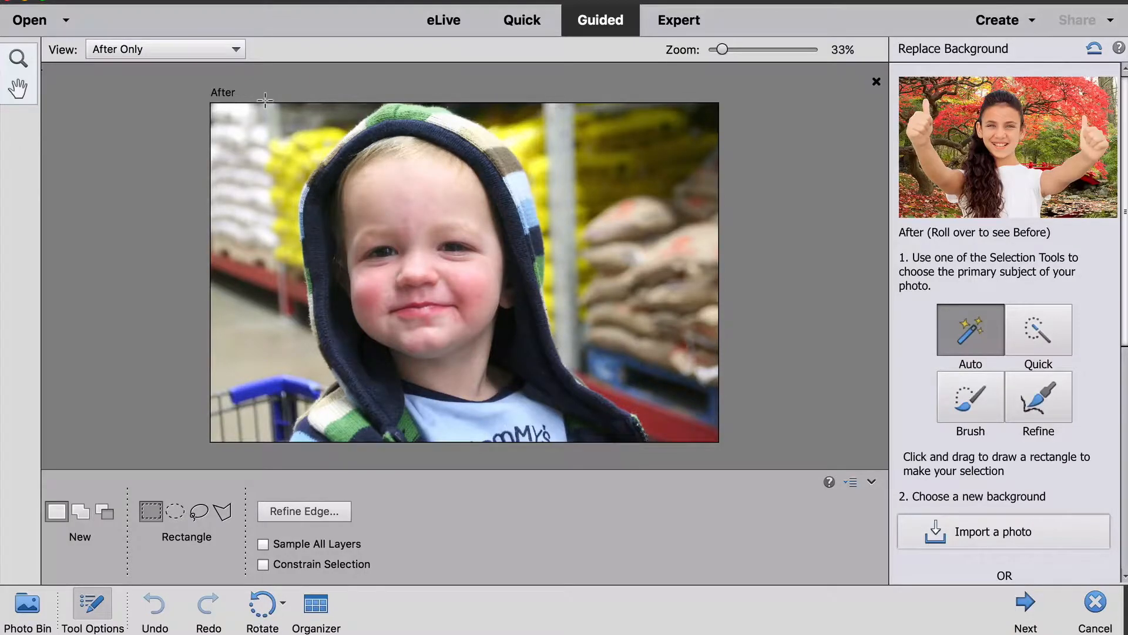
{"action": "left_click_drag", "start_coordinate": [268, 103], "coordinate": [662, 441]}
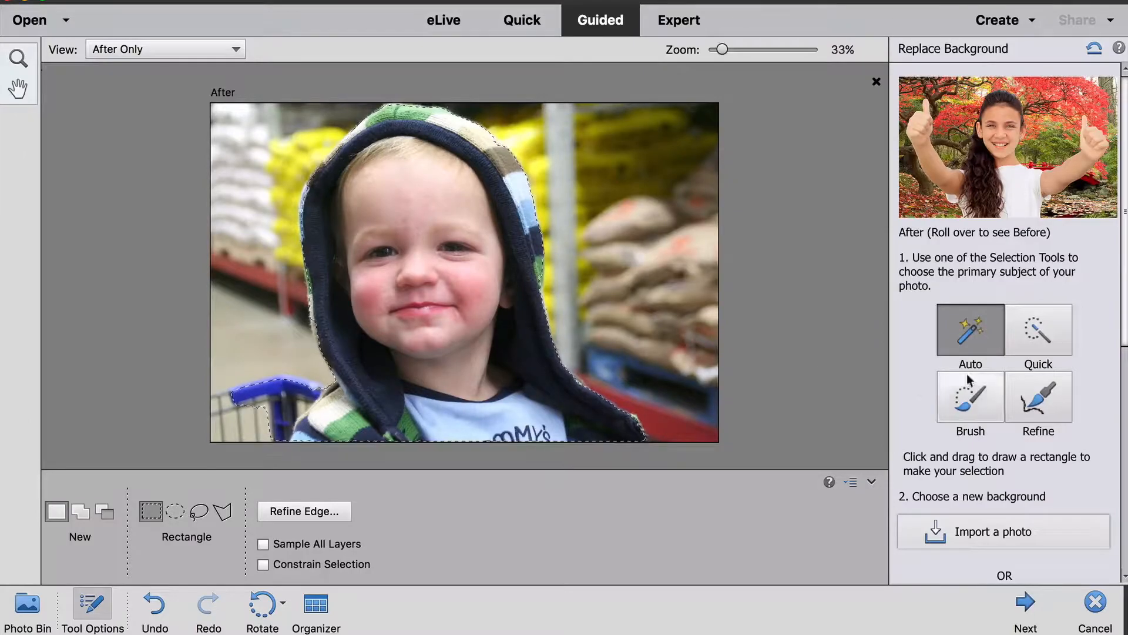
Refine the selection to exclude the shopping cart beside the child and the stray background along the opposite shoulder.
{"action": "left_click", "coordinate": [1039, 394]}
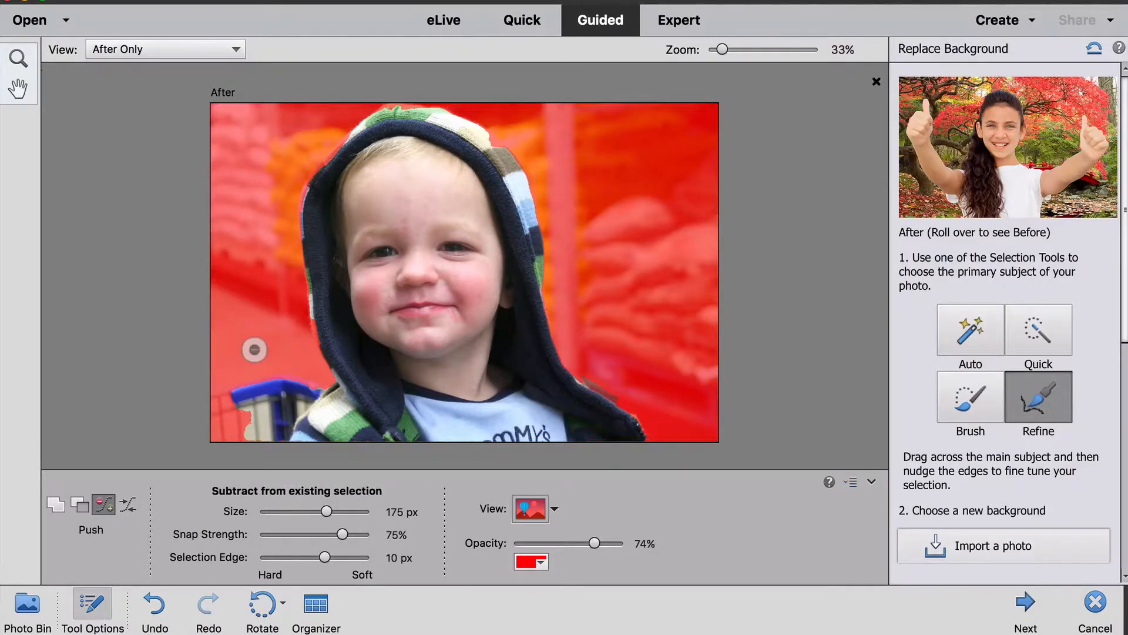
{"action": "left_click_drag", "start_coordinate": [255, 349], "coordinate": [247, 438]}
{"action": "mouse_move", "coordinate": [248, 373]}
{"action": "left_mouse_down"}
{"action": "mouse_move", "coordinate": [228, 437]}
{"action": "mouse_move", "coordinate": [269, 368]}
{"action": "mouse_move", "coordinate": [248, 449]}
{"action": "mouse_move", "coordinate": [280, 378]}
{"action": "mouse_move", "coordinate": [266, 423]}
{"action": "mouse_move", "coordinate": [296, 370]}
{"action": "mouse_move", "coordinate": [266, 442]}
{"action": "mouse_move", "coordinate": [278, 417]}
{"action": "mouse_move", "coordinate": [274, 449]}
{"action": "mouse_move", "coordinate": [318, 375]}
{"action": "mouse_move", "coordinate": [291, 409]}
{"action": "mouse_move", "coordinate": [323, 385]}
{"action": "mouse_move", "coordinate": [282, 442]}
{"action": "left_mouse_up"}
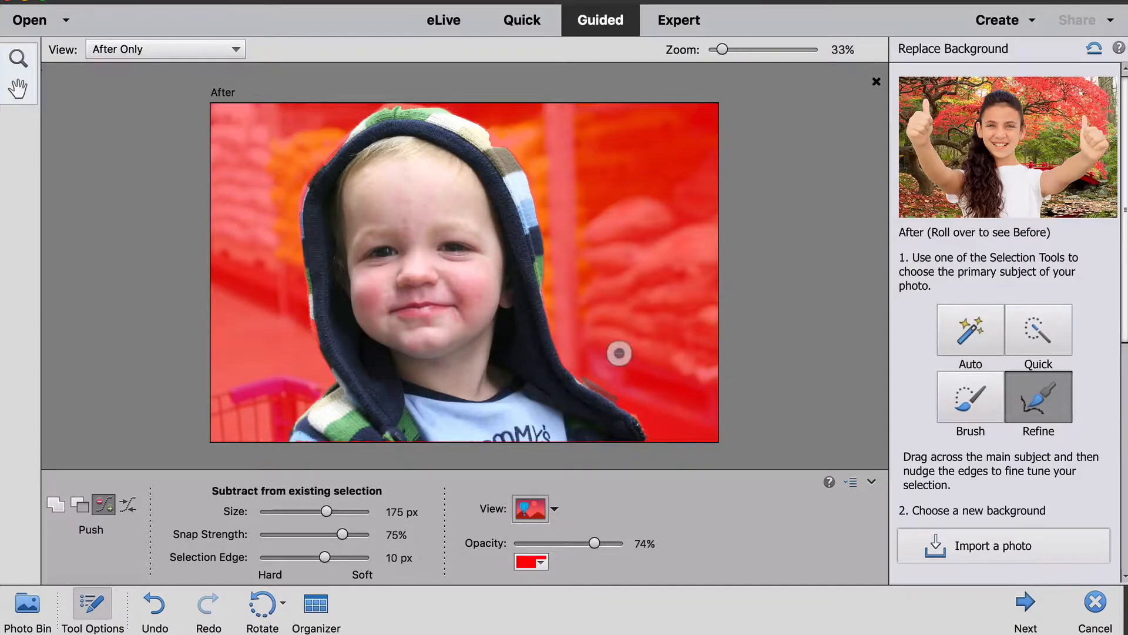
{"action": "mouse_move", "coordinate": [578, 373]}
{"action": "left_mouse_down"}
{"action": "mouse_move", "coordinate": [630, 403]}
{"action": "mouse_move", "coordinate": [600, 389]}
{"action": "left_mouse_up"}
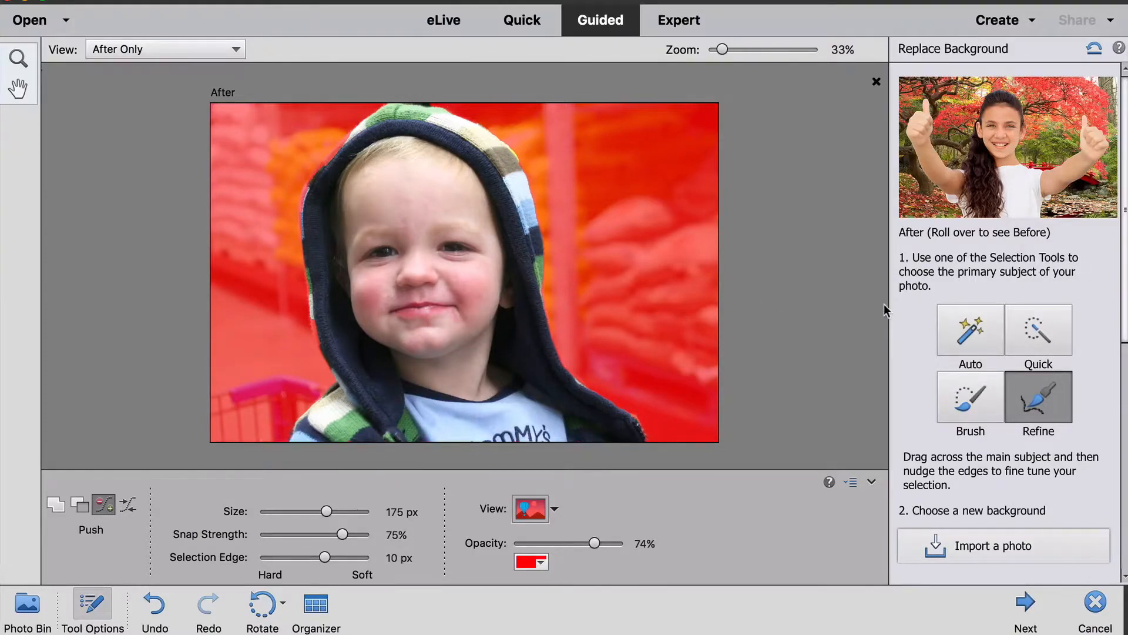
{"action": "scroll", "coordinate": [894, 348], "scroll_direction": "down", "scroll_amount": 5}
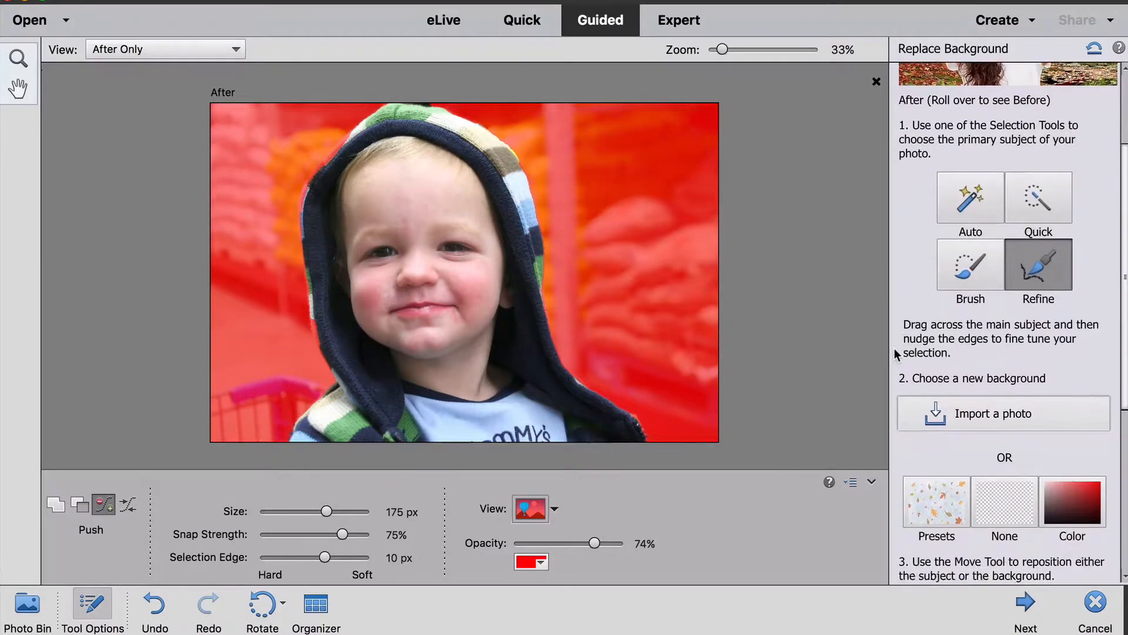
{"action": "scroll", "coordinate": [894, 348], "scroll_direction": "down", "scroll_amount": 2}
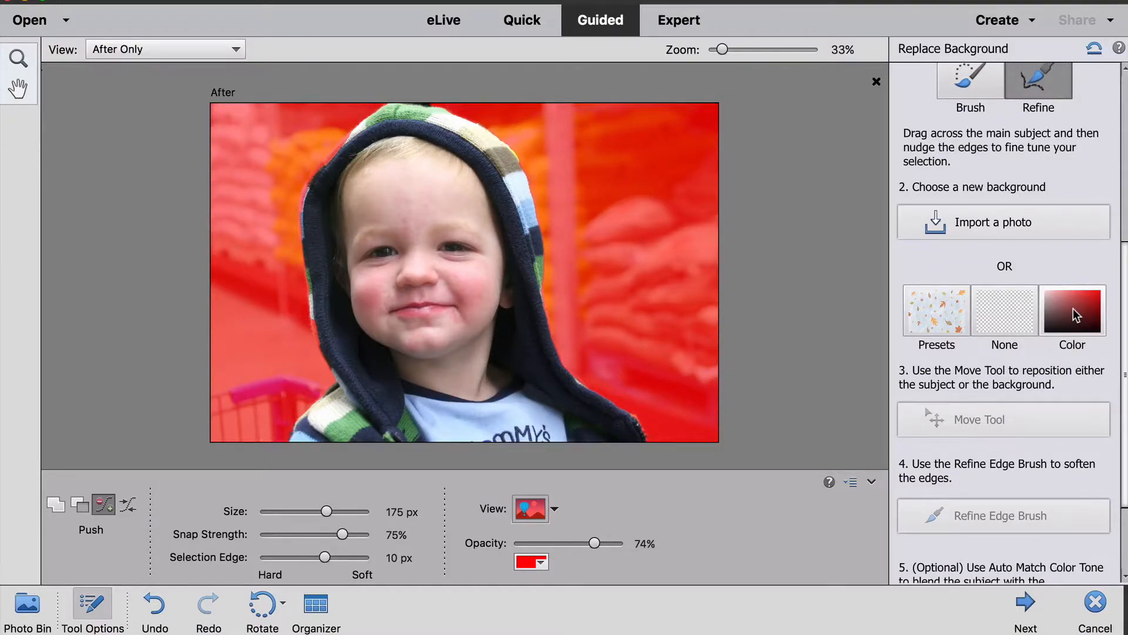
{"action": "left_click", "coordinate": [1014, 314]}
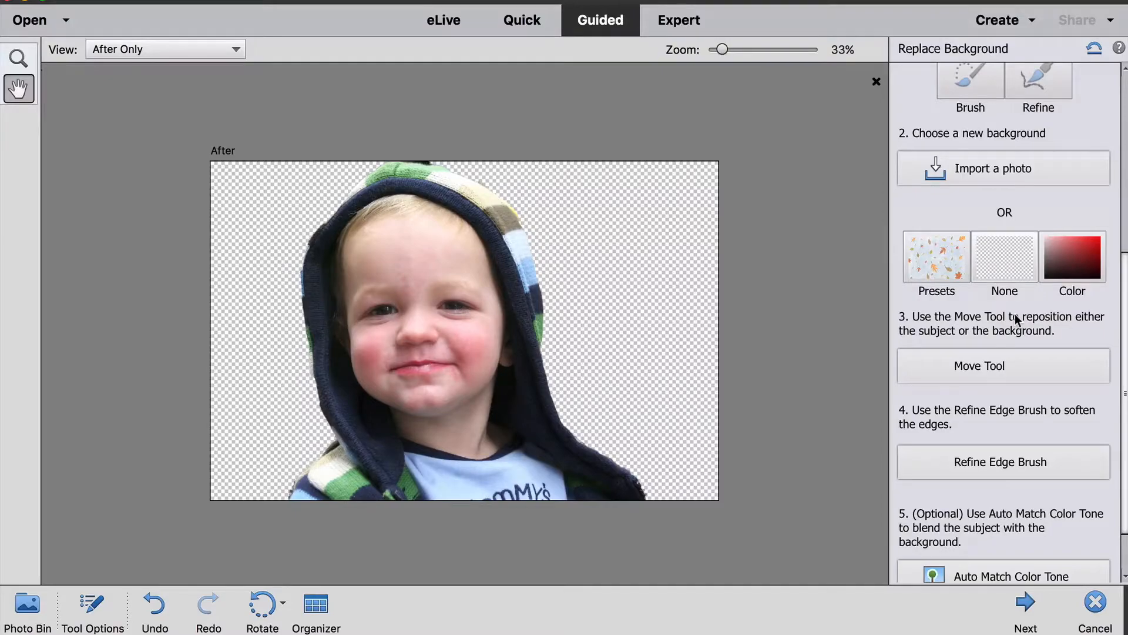
{"action": "left_click", "coordinate": [927, 252]}
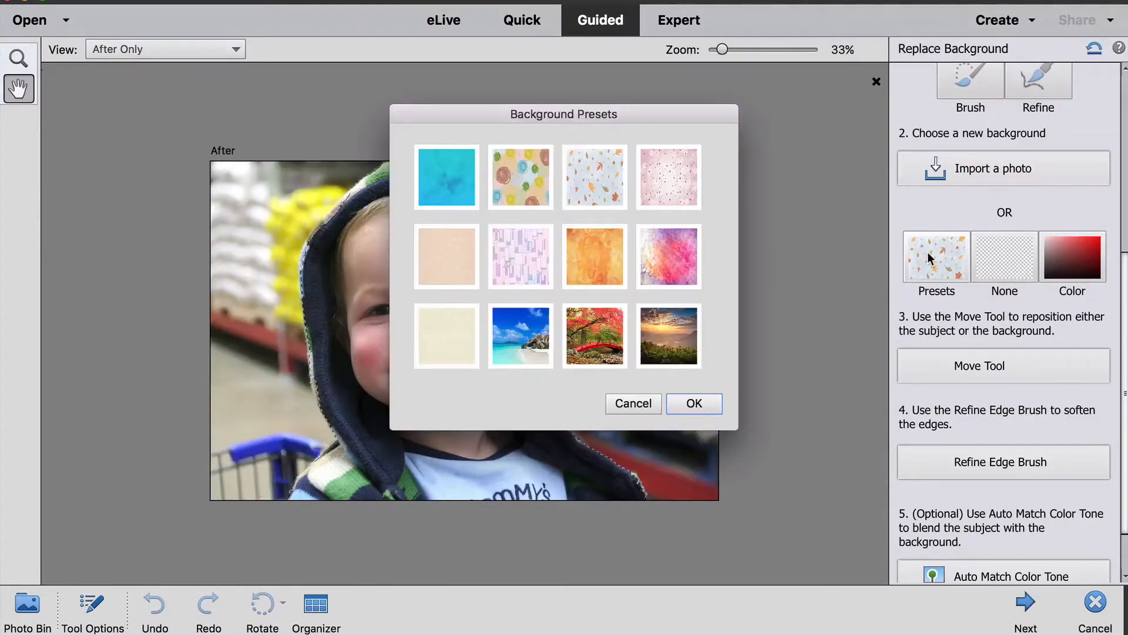
{"action": "left_click", "coordinate": [517, 247]}
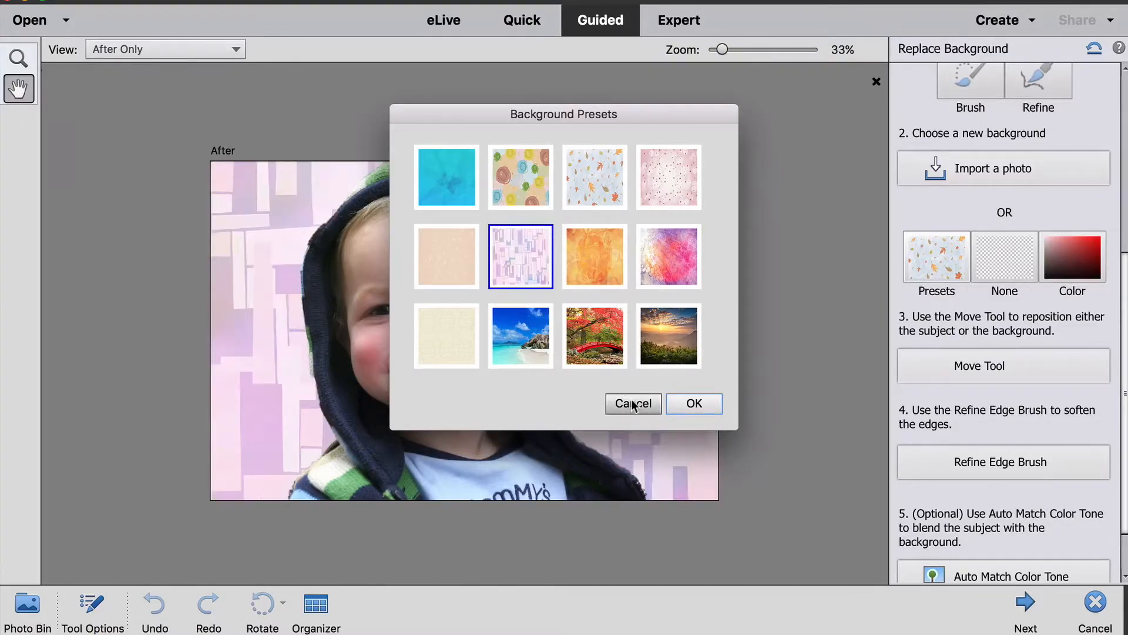
{"action": "left_click", "coordinate": [633, 404]}
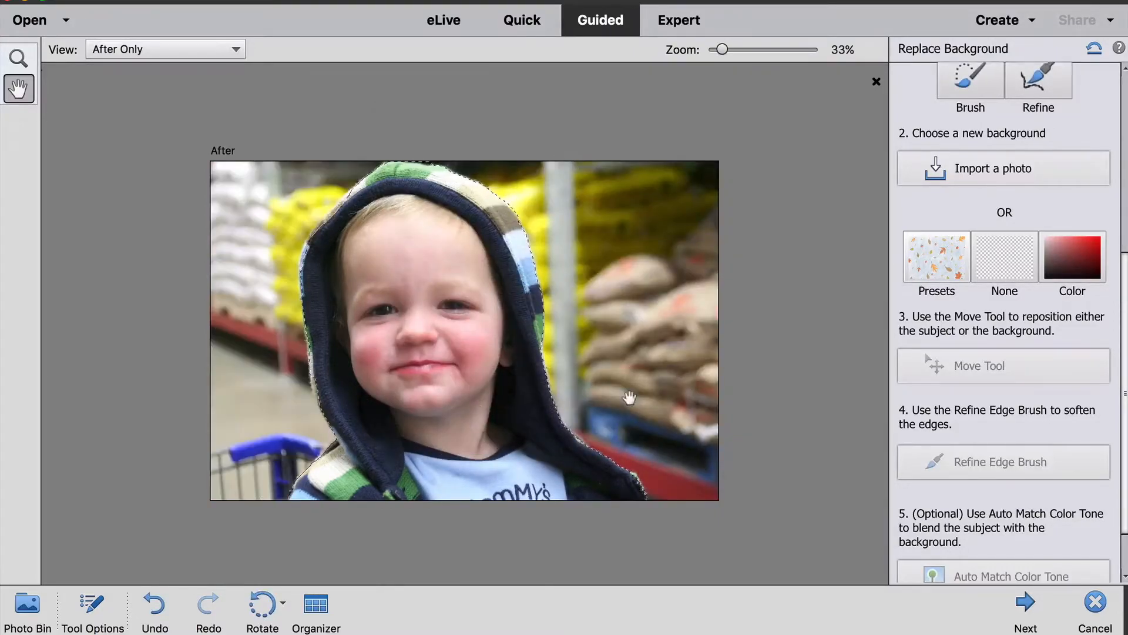
Import background-1.jpg from the replace-background folder as the new background.
{"action": "left_click", "coordinate": [996, 168]}
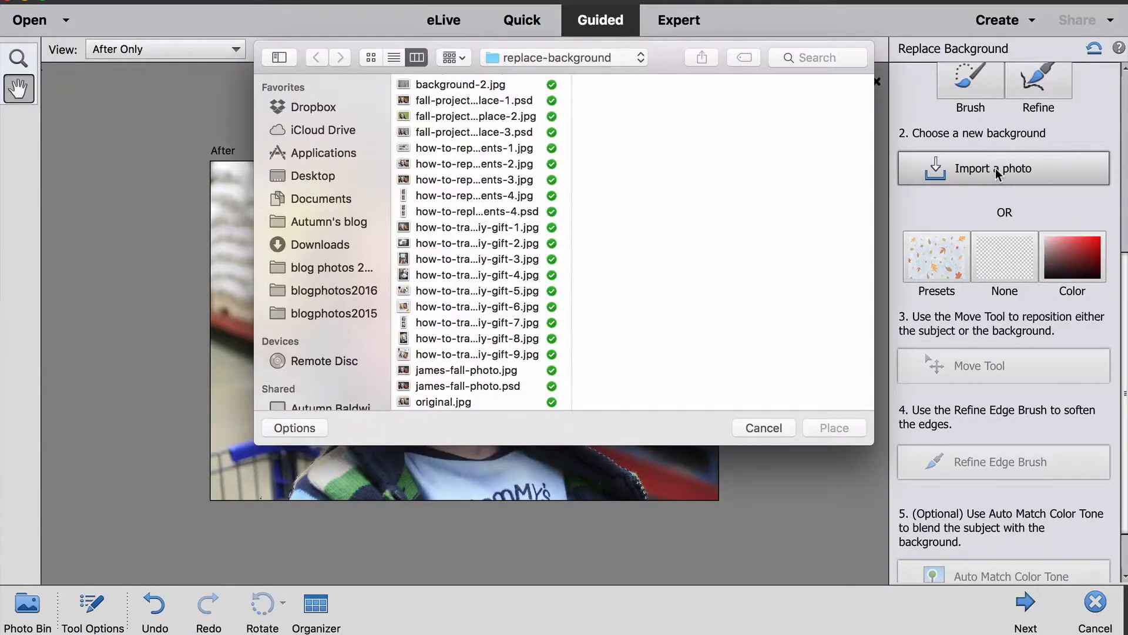
{"action": "scroll", "coordinate": [441, 177], "scroll_direction": "up", "scroll_amount": 1}
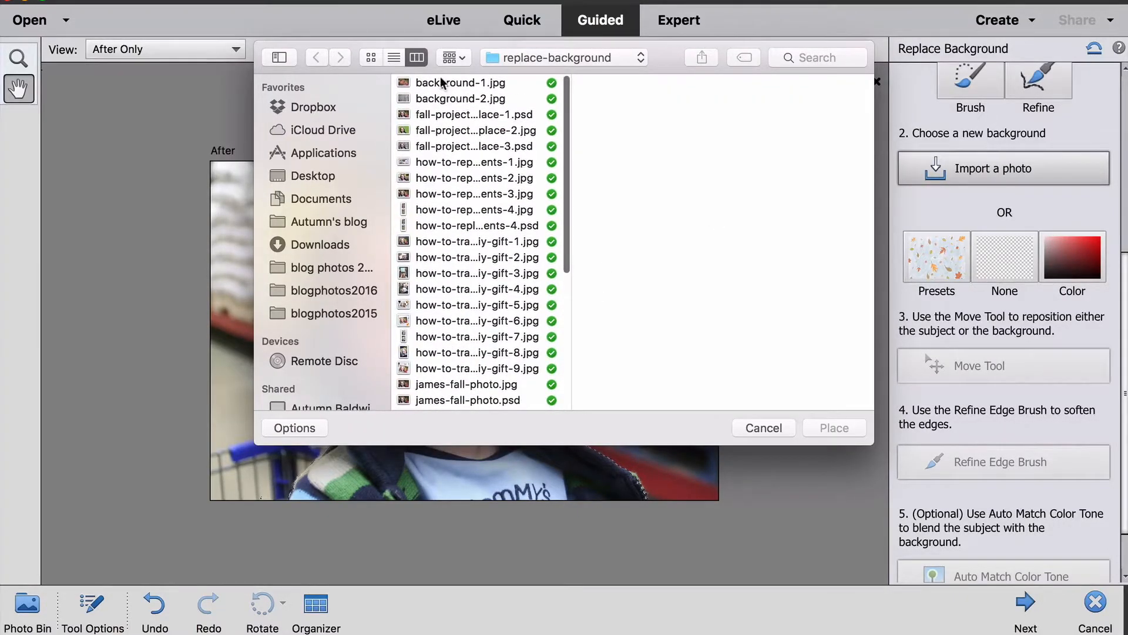
{"action": "left_click", "coordinate": [442, 83]}
{"action": "double_click", "coordinate": [442, 83]}
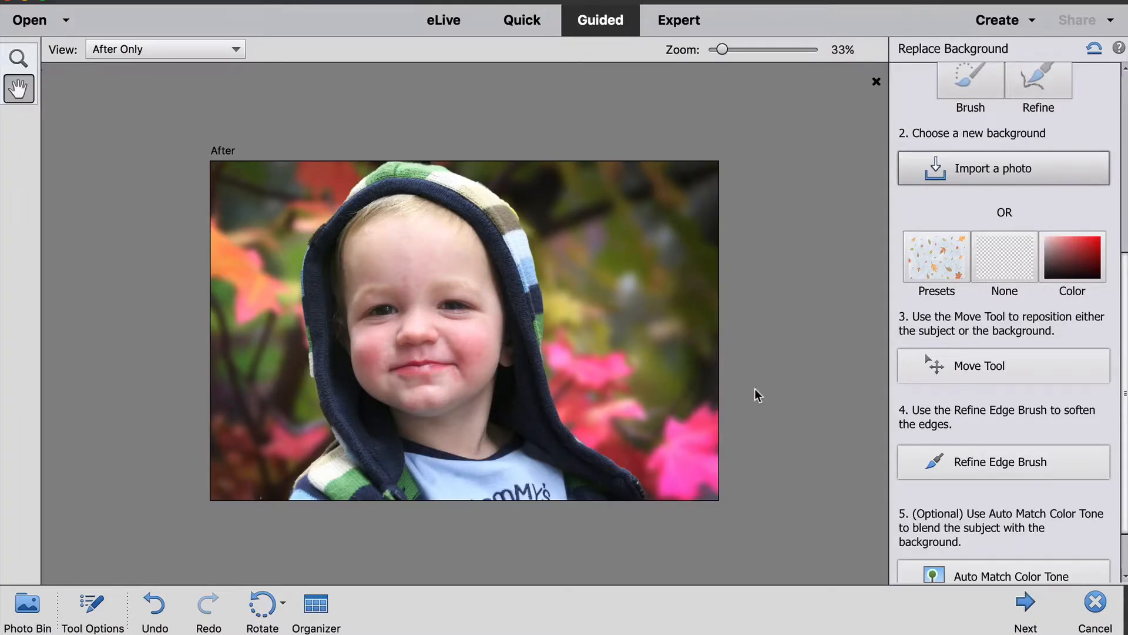
Scale the child down slightly with the Move Tool and reposition the figure near the middle of the autumn-leaf background.
{"action": "left_click", "coordinate": [959, 366]}
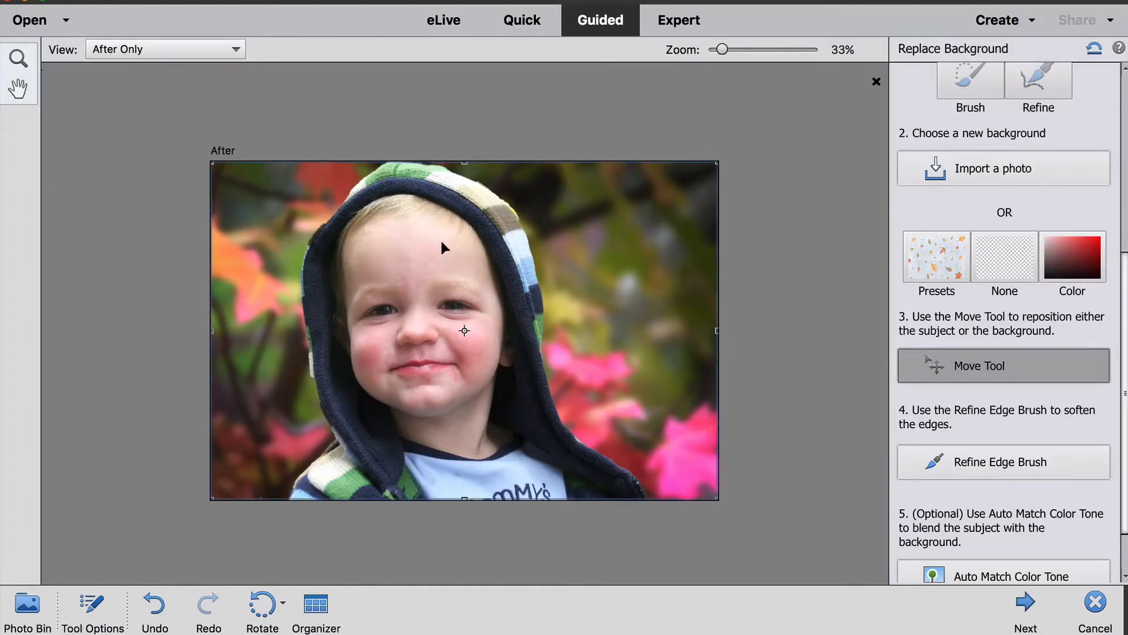
{"action": "mouse_move", "coordinate": [435, 243]}
{"action": "left_mouse_down"}
{"action": "mouse_move", "coordinate": [503, 257]}
{"action": "mouse_move", "coordinate": [558, 249]}
{"action": "mouse_move", "coordinate": [396, 257]}
{"action": "mouse_move", "coordinate": [454, 260]}
{"action": "mouse_move", "coordinate": [456, 249]}
{"action": "left_mouse_up"}
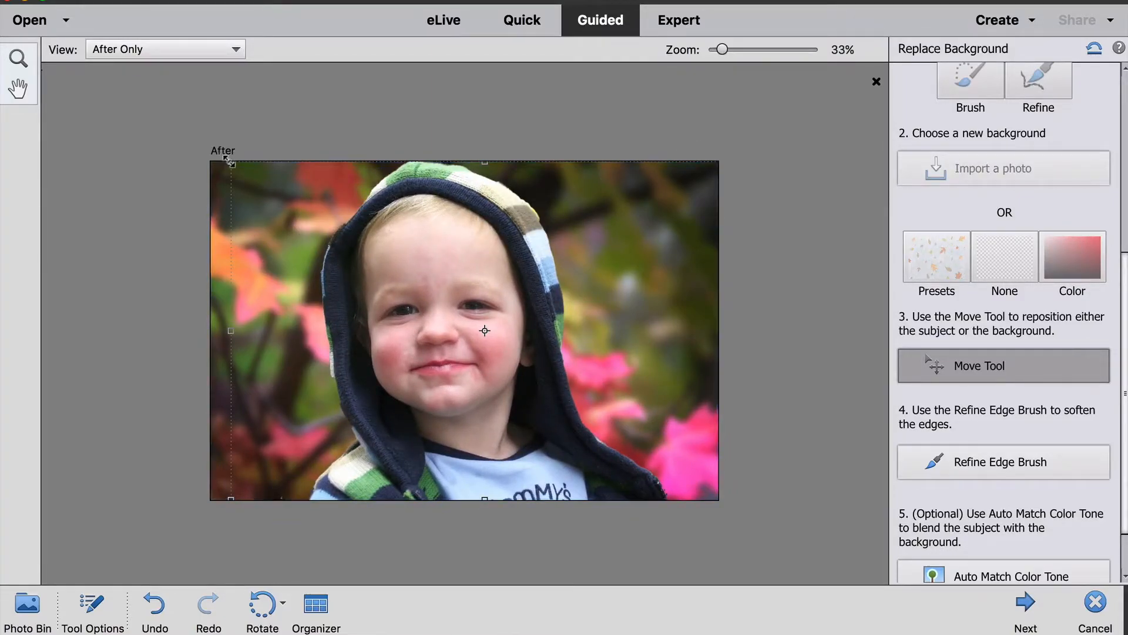
{"action": "left_click_drag", "start_coordinate": [231, 162], "coordinate": [294, 201]}
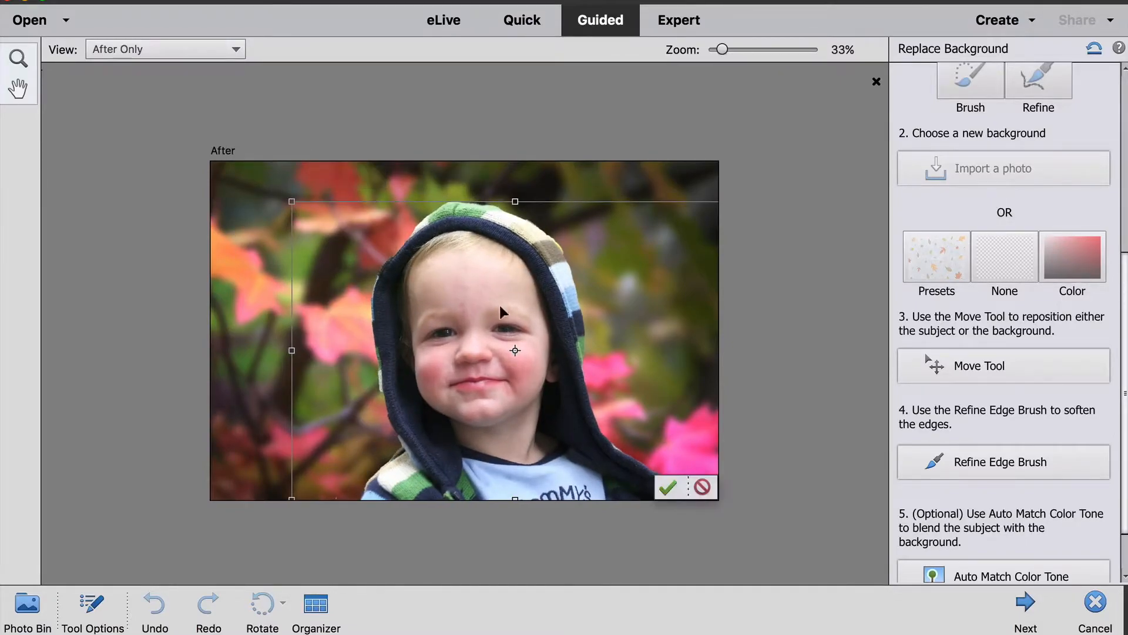
{"action": "left_click_drag", "start_coordinate": [499, 320], "coordinate": [456, 320]}
{"action": "left_click", "coordinate": [632, 487]}
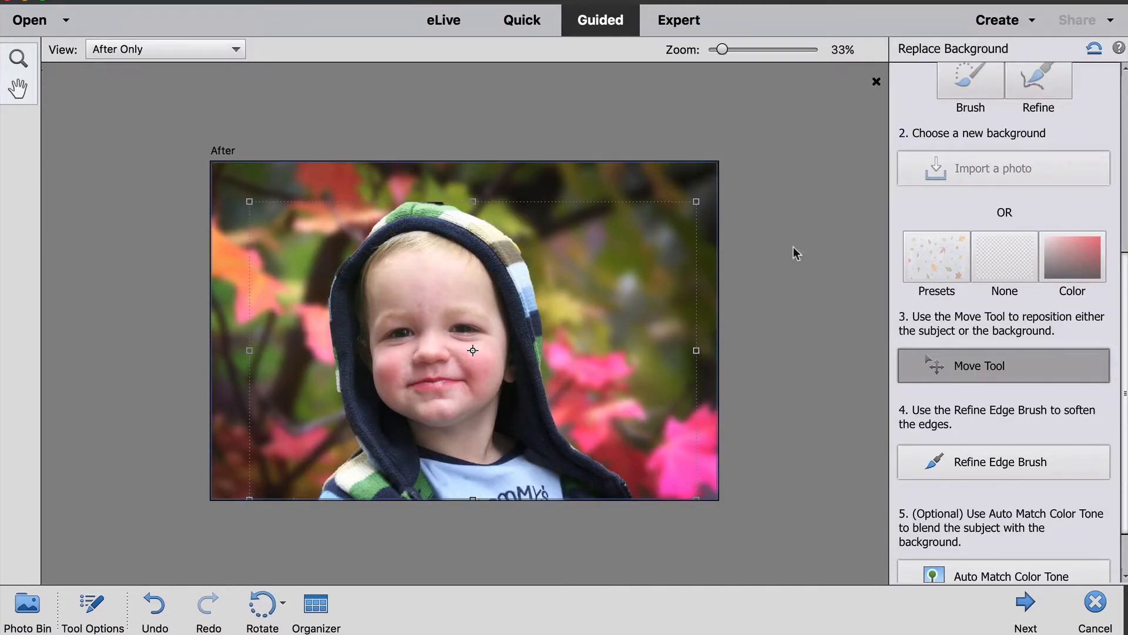
Erase the leftover background fringe around the hood's outer edge using the Refine Edge Brush in Subtract mode with a larger brush.
{"action": "scroll", "coordinate": [979, 322], "scroll_direction": "down", "scroll_amount": 3}
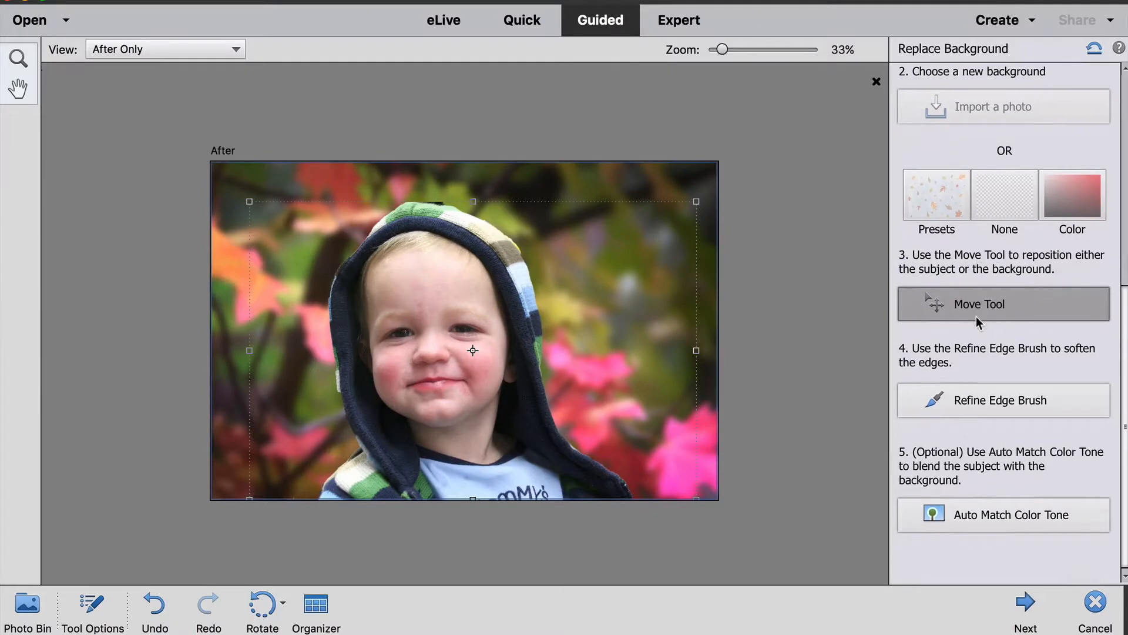
{"action": "left_click", "coordinate": [980, 401]}
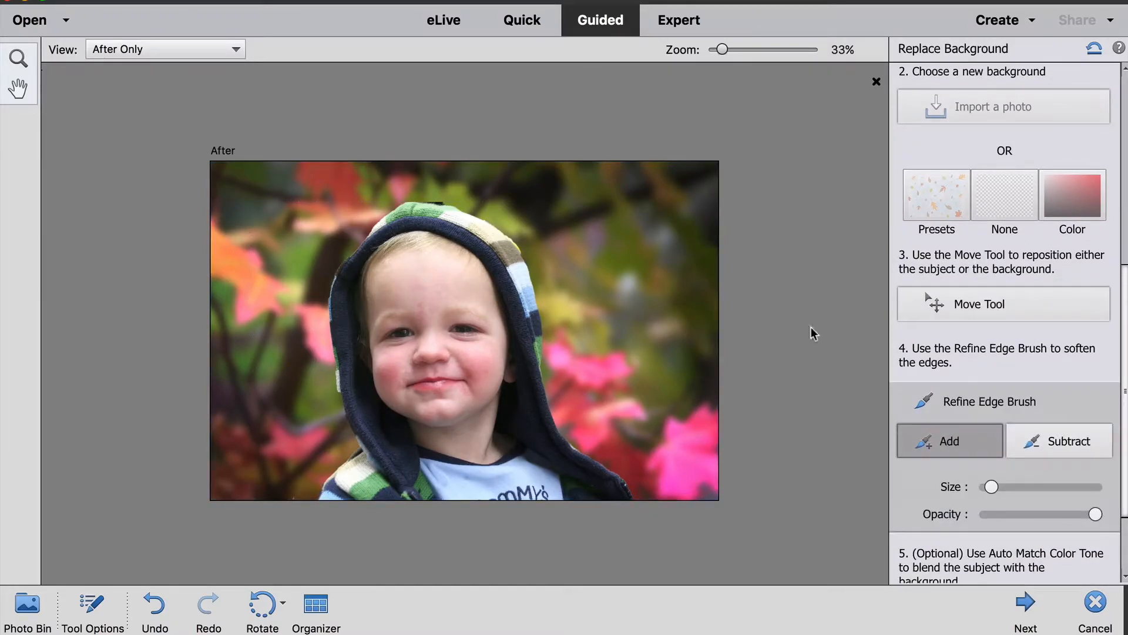
{"action": "left_click_drag", "start_coordinate": [721, 51], "coordinate": [742, 51]}
{"action": "scroll", "coordinate": [464, 330], "scroll_direction": "up", "scroll_amount": 3}
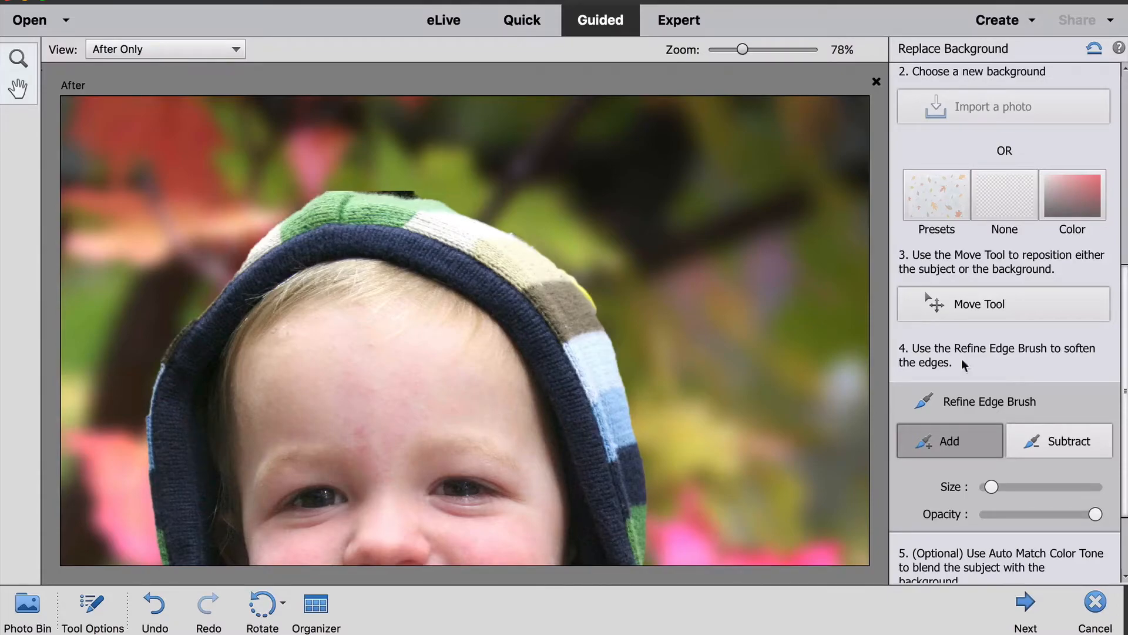
{"action": "left_click", "coordinate": [1035, 441]}
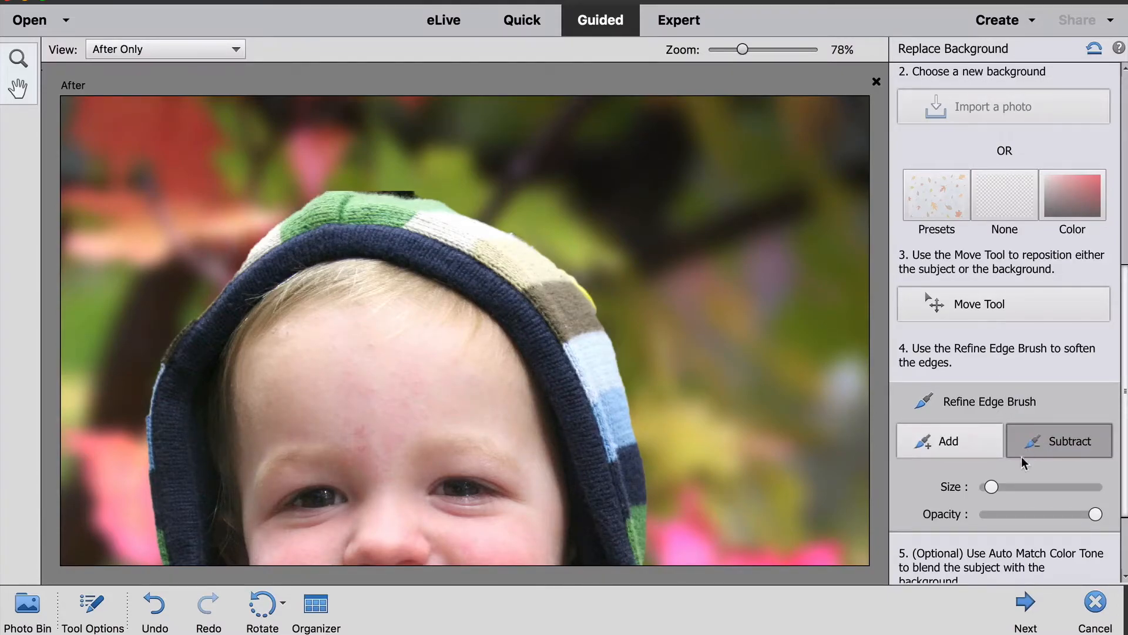
{"action": "left_click_drag", "start_coordinate": [1004, 487], "coordinate": [1014, 487]}
{"action": "mouse_move", "coordinate": [414, 194]}
{"action": "left_mouse_down"}
{"action": "mouse_move", "coordinate": [352, 194]}
{"action": "mouse_move", "coordinate": [424, 192]}
{"action": "mouse_move", "coordinate": [462, 211]}
{"action": "left_mouse_up"}
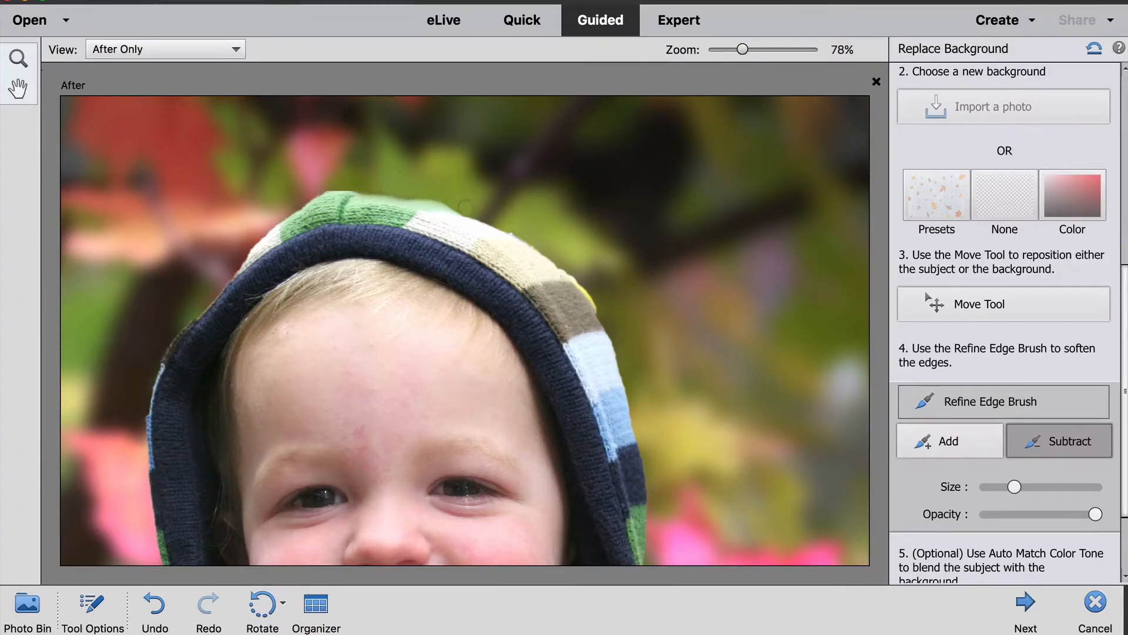
{"action": "mouse_move", "coordinate": [534, 238]}
{"action": "left_mouse_down"}
{"action": "mouse_move", "coordinate": [513, 228]}
{"action": "mouse_move", "coordinate": [606, 320]}
{"action": "left_mouse_up"}
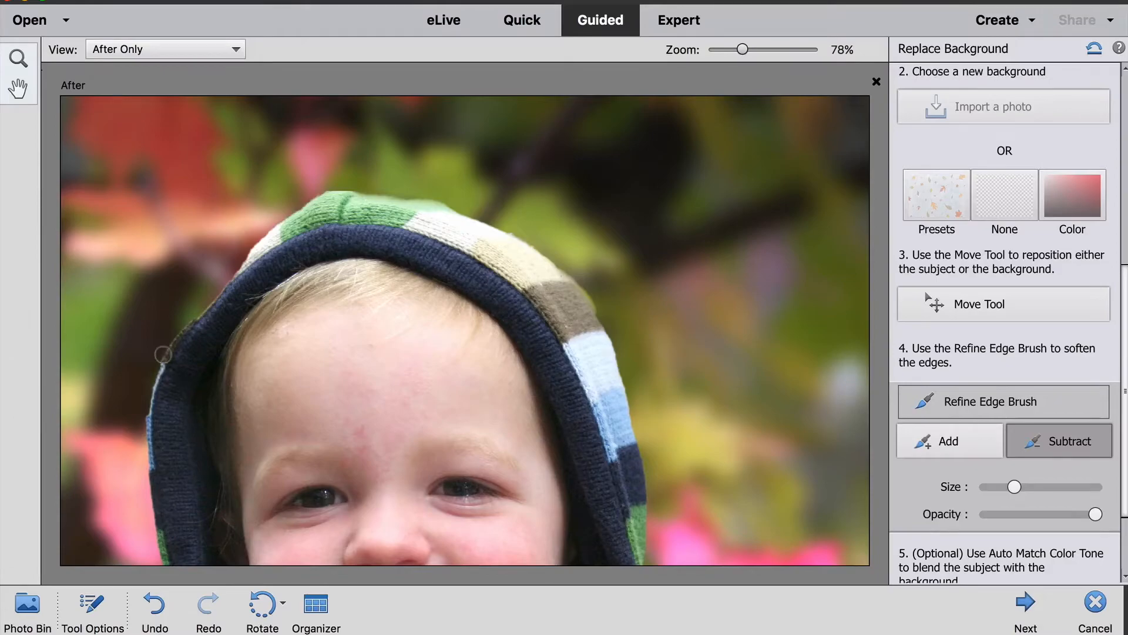
{"action": "left_click", "coordinate": [968, 436]}
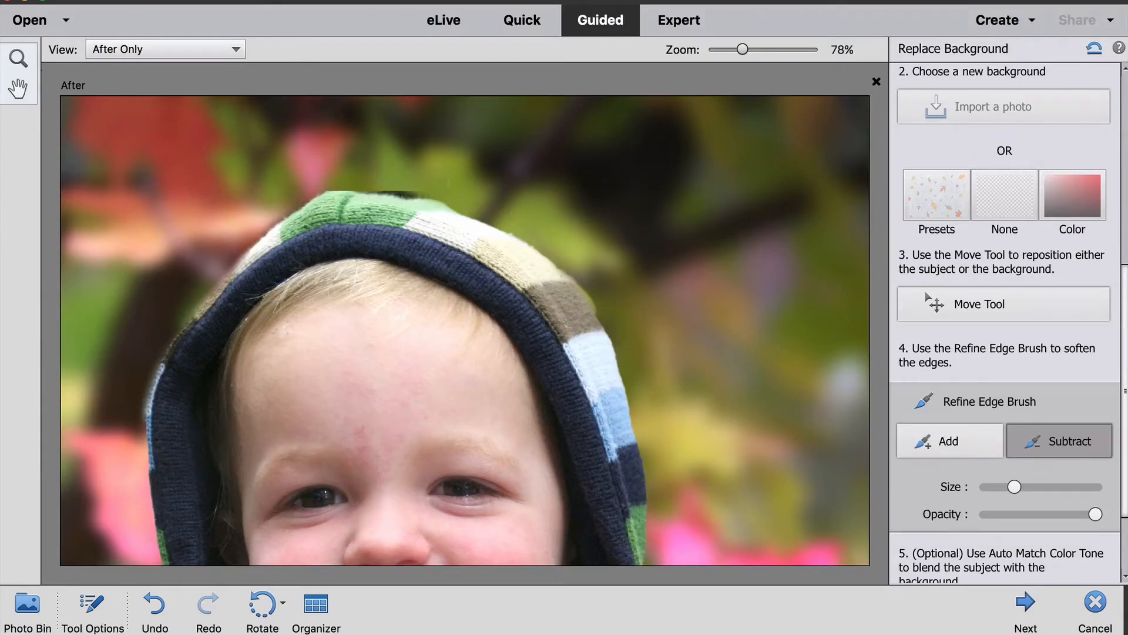
{"action": "mouse_move", "coordinate": [425, 187]}
{"action": "left_mouse_down"}
{"action": "mouse_move", "coordinate": [368, 187]}
{"action": "mouse_move", "coordinate": [400, 186]}
{"action": "left_mouse_up"}
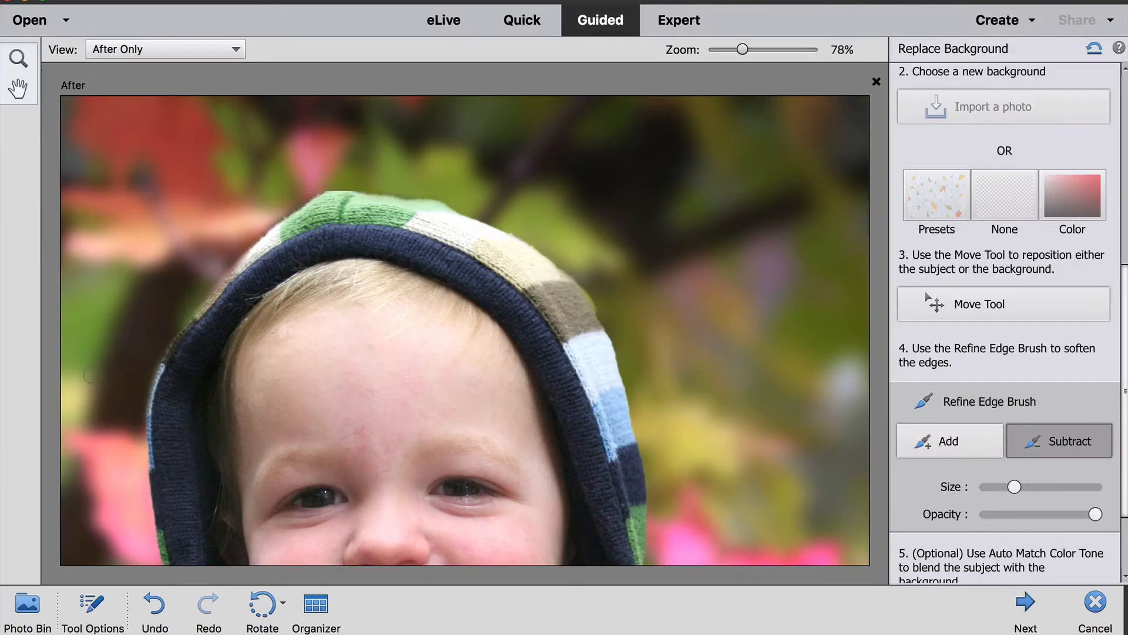
Try Auto Match Color Tone on the photo and complete the guided edit to reach its save and share options.
{"action": "key", "text": "super+minus"}
{"action": "key", "text": "super+minus"}
{"action": "key", "text": "super+minus"}
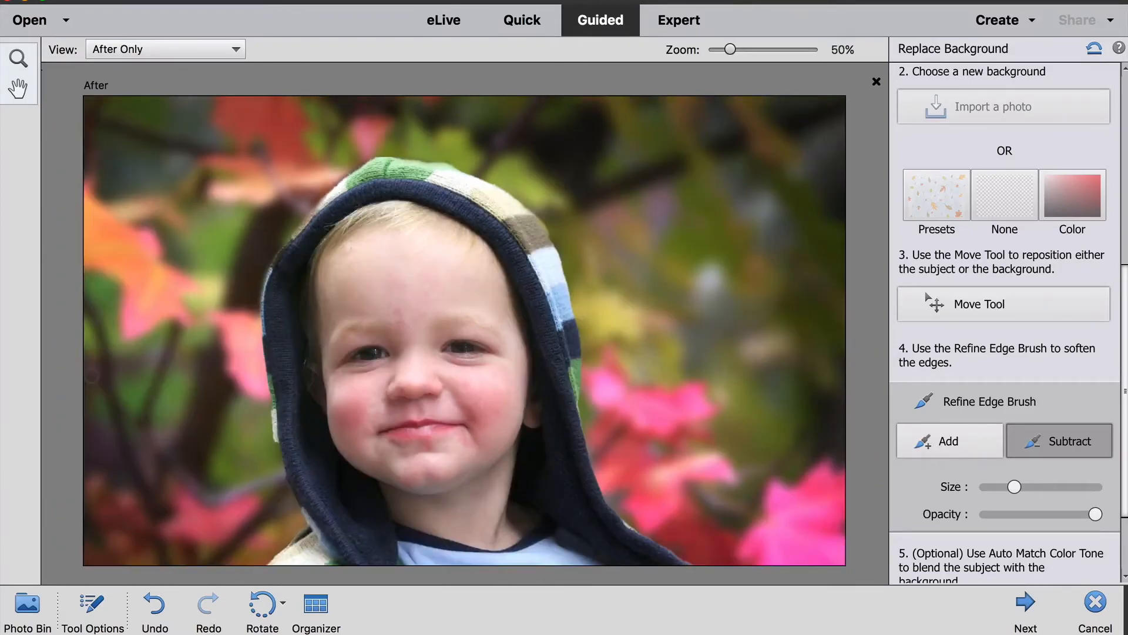
{"action": "key", "text": "super+equal"}
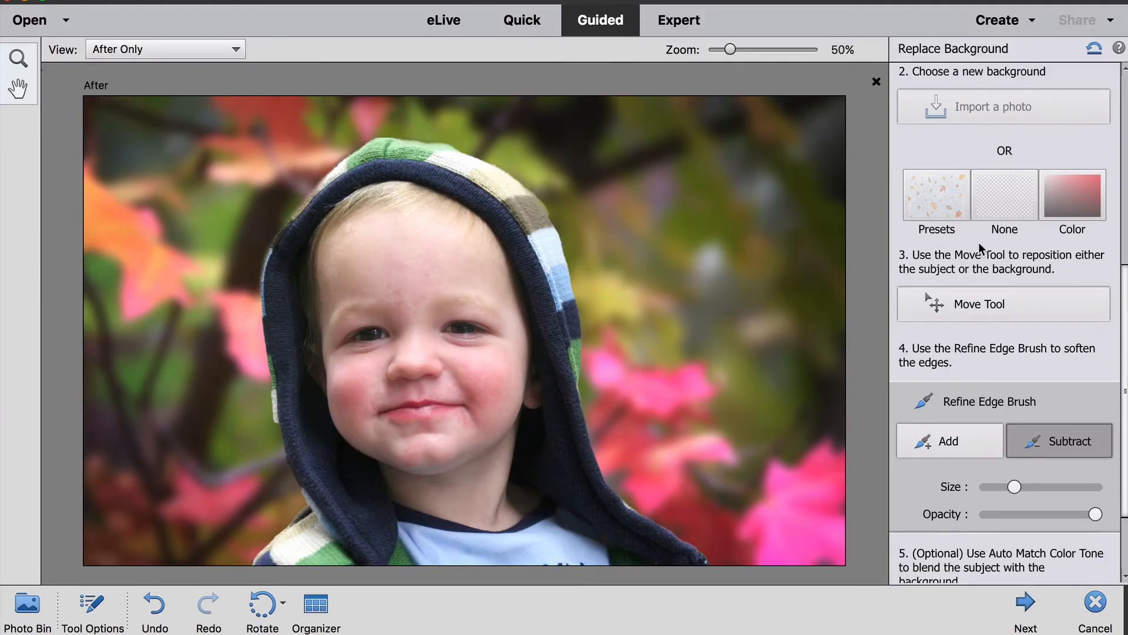
{"action": "scroll", "coordinate": [979, 244], "scroll_direction": "down", "scroll_amount": 3}
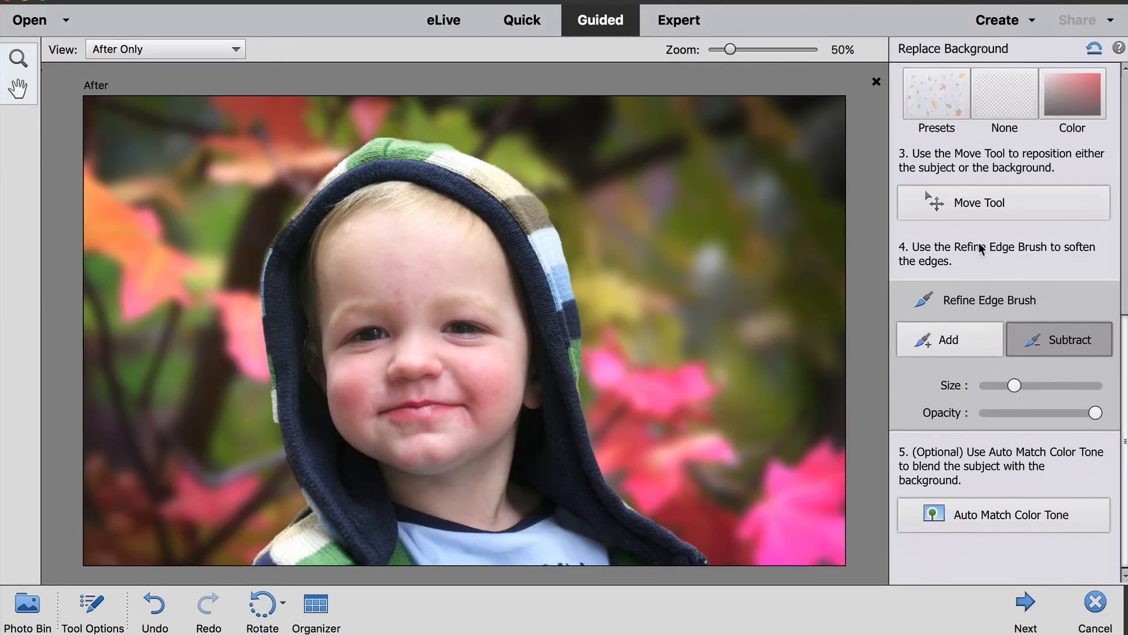
{"action": "left_click", "coordinate": [987, 516]}
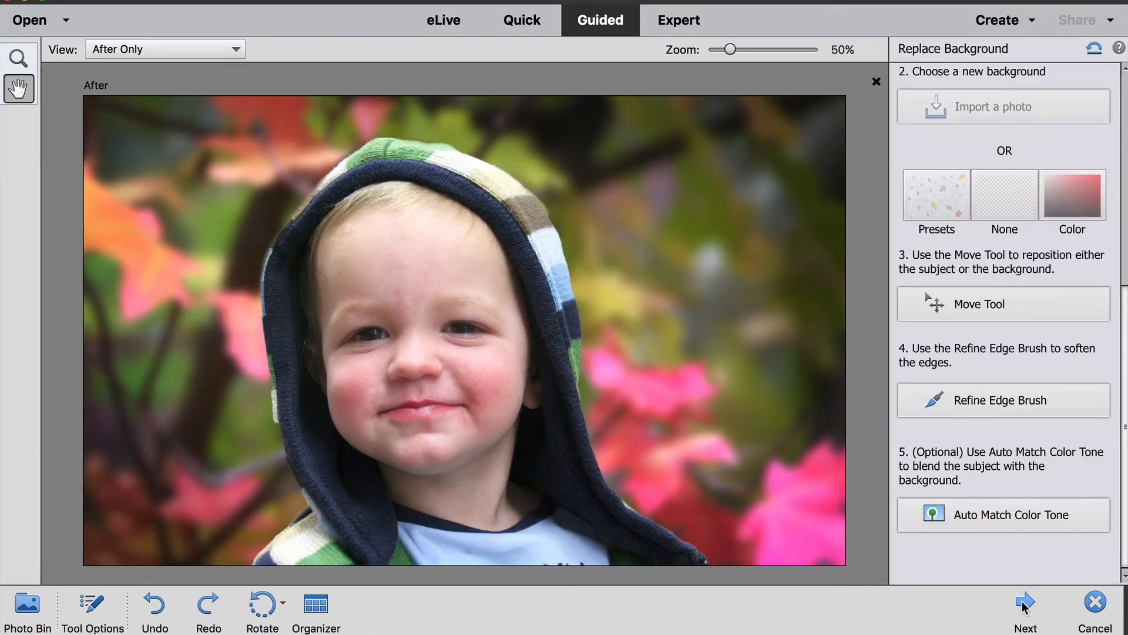
{"action": "left_click", "coordinate": [1023, 604]}
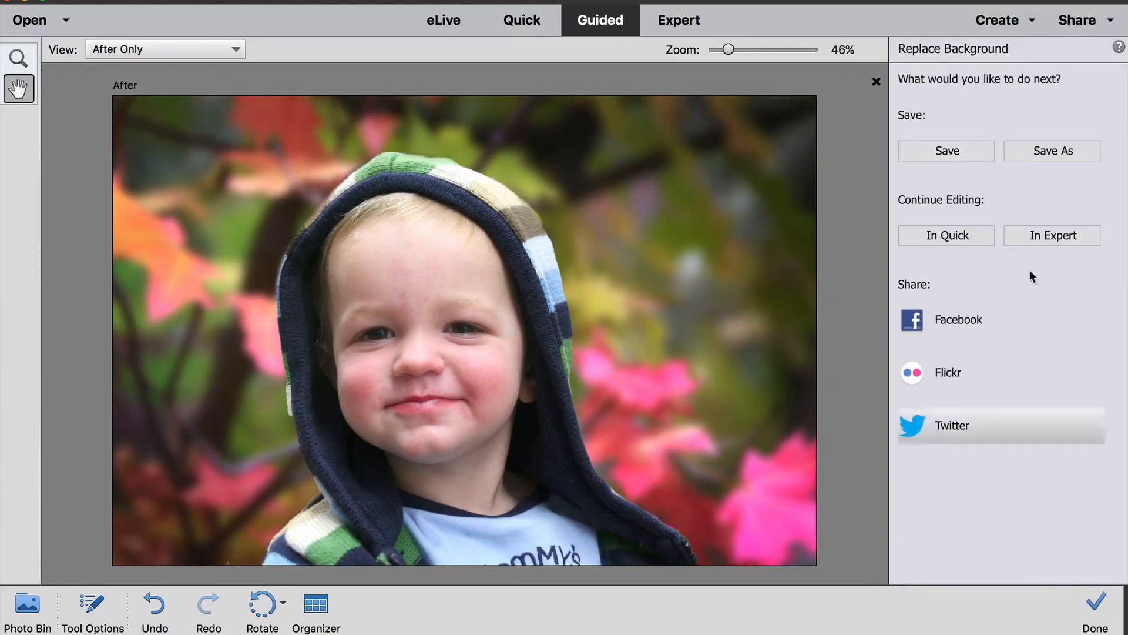